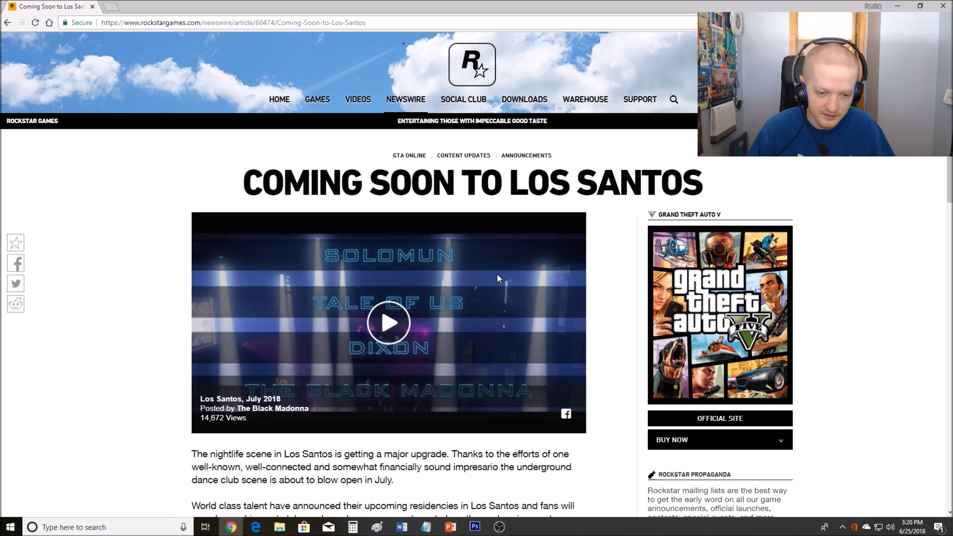
# Step: Play the Los Santos, July 2018 teaser to its end and exit fullscreen back to the article
pyautogui.click(388, 322)
pyautogui.click(205, 421)
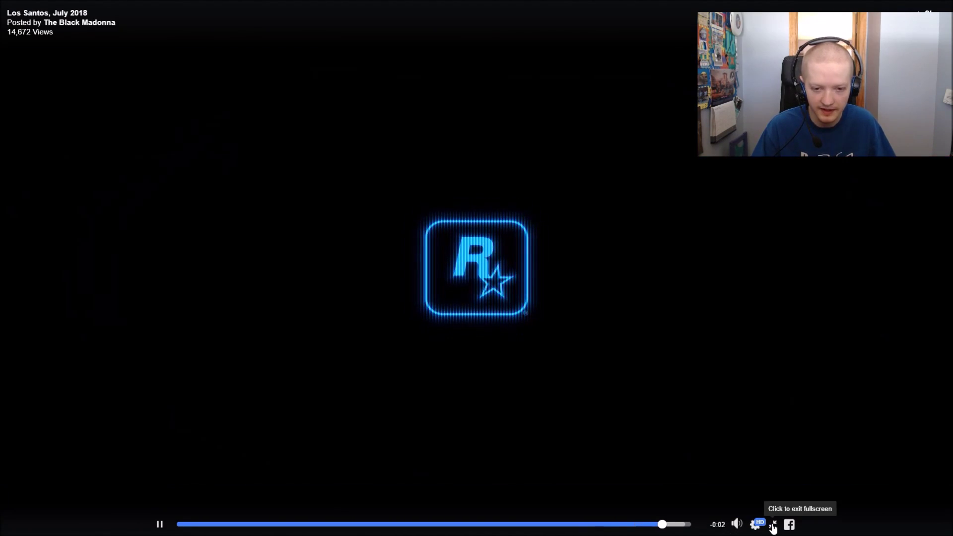
pyautogui.click(772, 525)
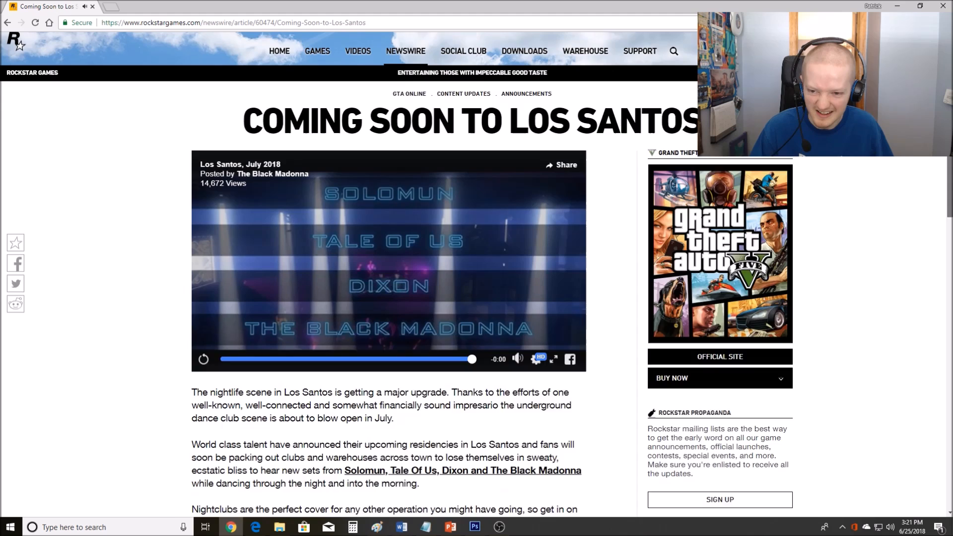
pyautogui.scroll(-2, 261, 354)
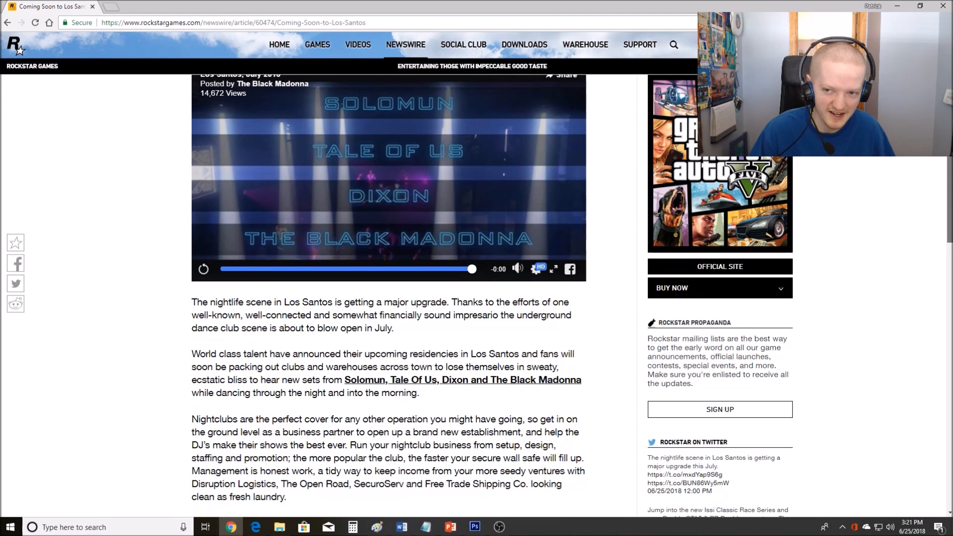
pyautogui.scroll(1, 387, 298)
pyautogui.scroll(1, 387, 298)
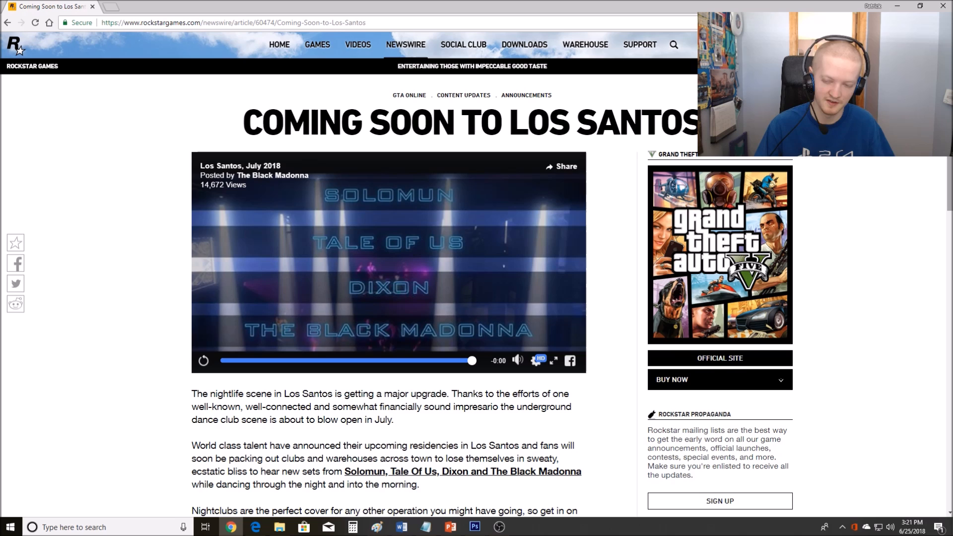
pyautogui.scroll(-1, 386, 297)
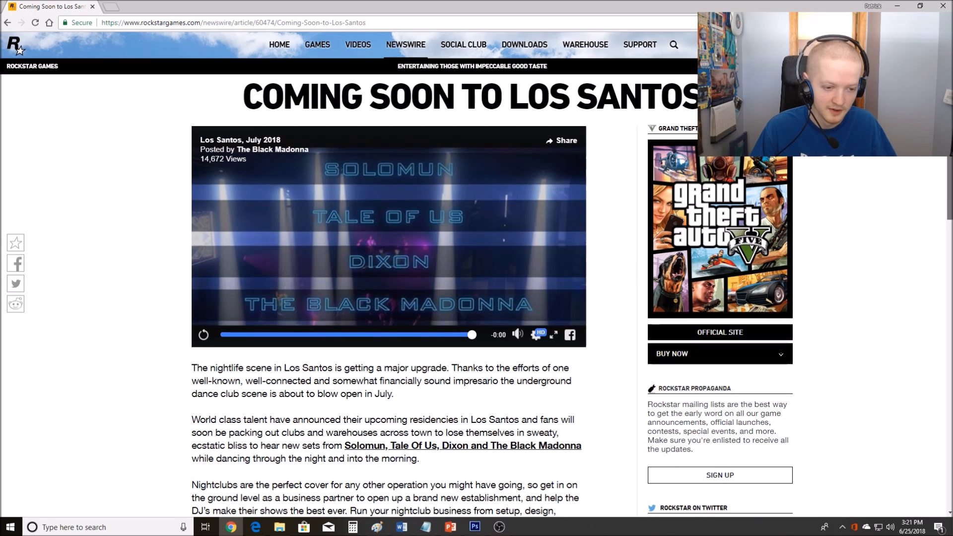
pyautogui.scroll(-1, 387, 297)
pyautogui.scroll(-2, 387, 298)
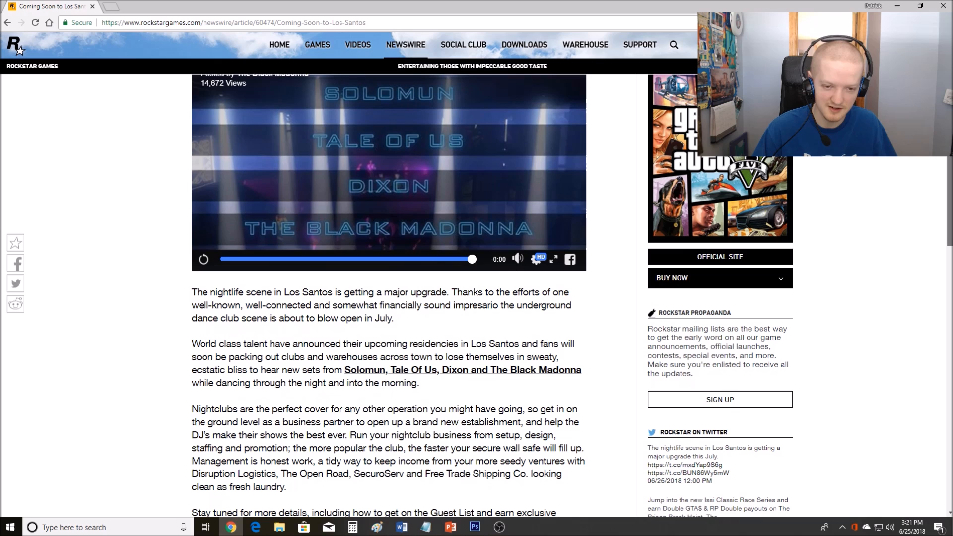
pyautogui.scroll(1, 387, 298)
pyautogui.scroll(-2, 387, 298)
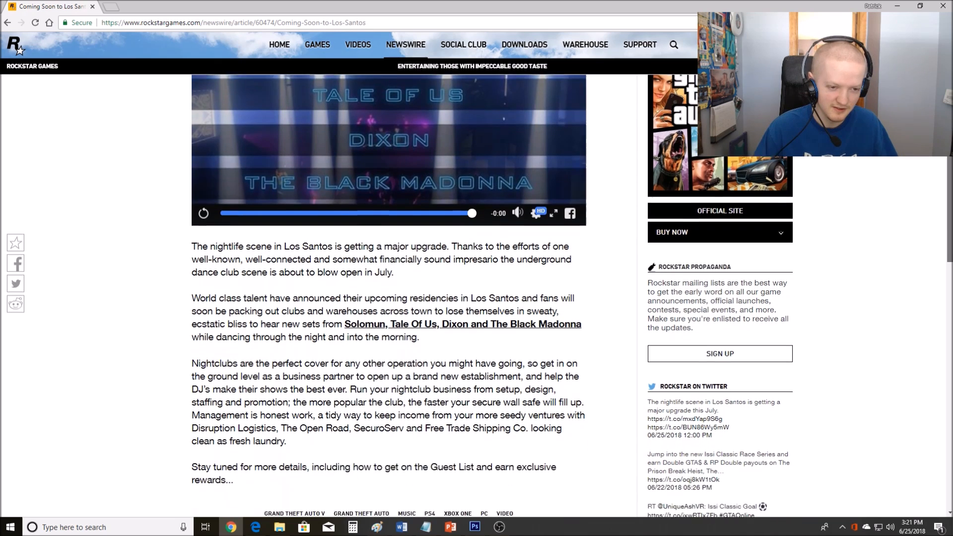
pyautogui.scroll(-1, 387, 298)
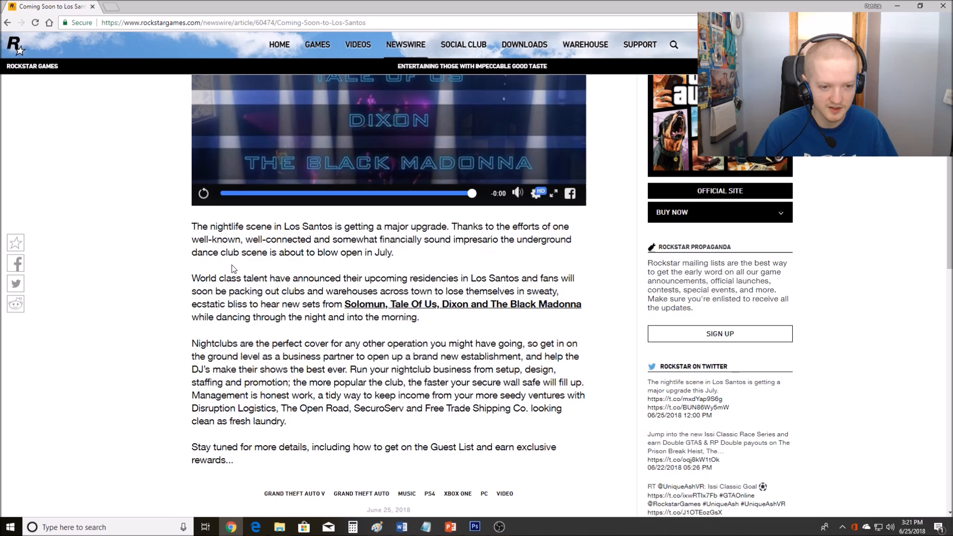
pyautogui.scroll(-1, 279, 272)
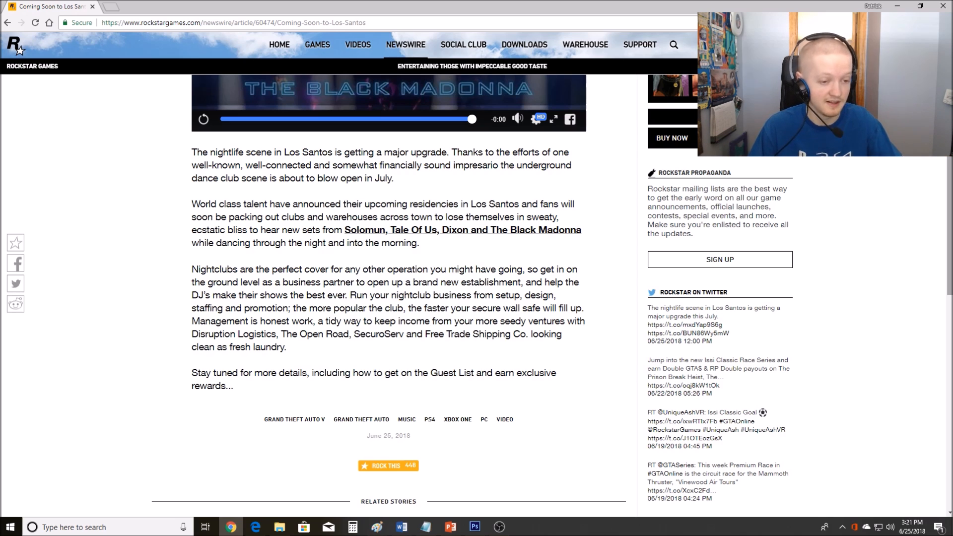
pyautogui.scroll(-1, 180, 243)
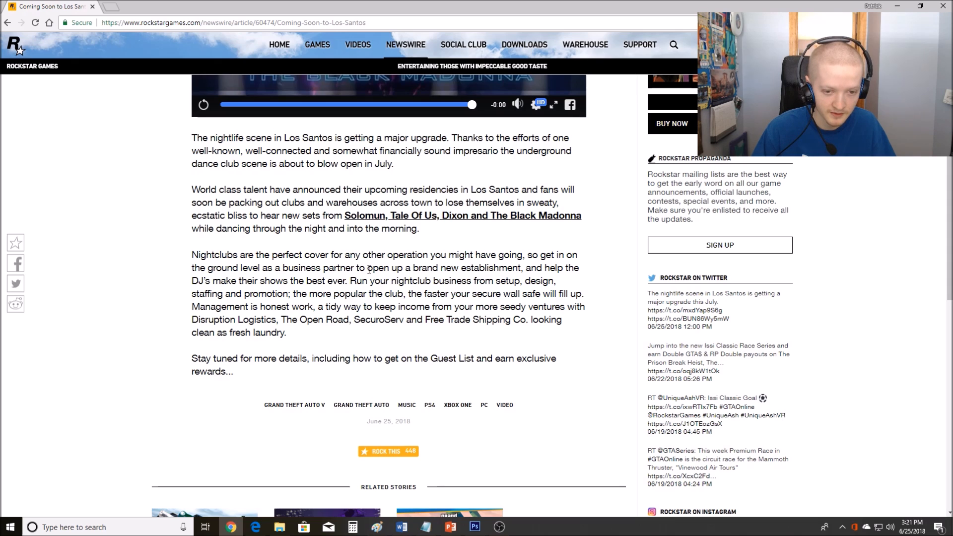
# Step: Highlight the phrase 'open up a brand new establishment' repeatedly while commenting
pyautogui.moveTo(369, 269); pyautogui.dragTo(522, 268)
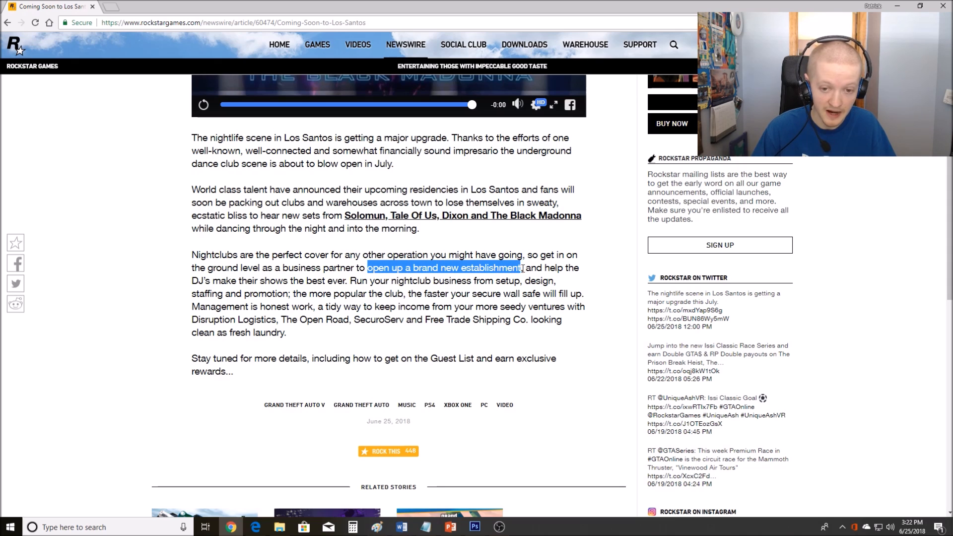
pyautogui.click(368, 267)
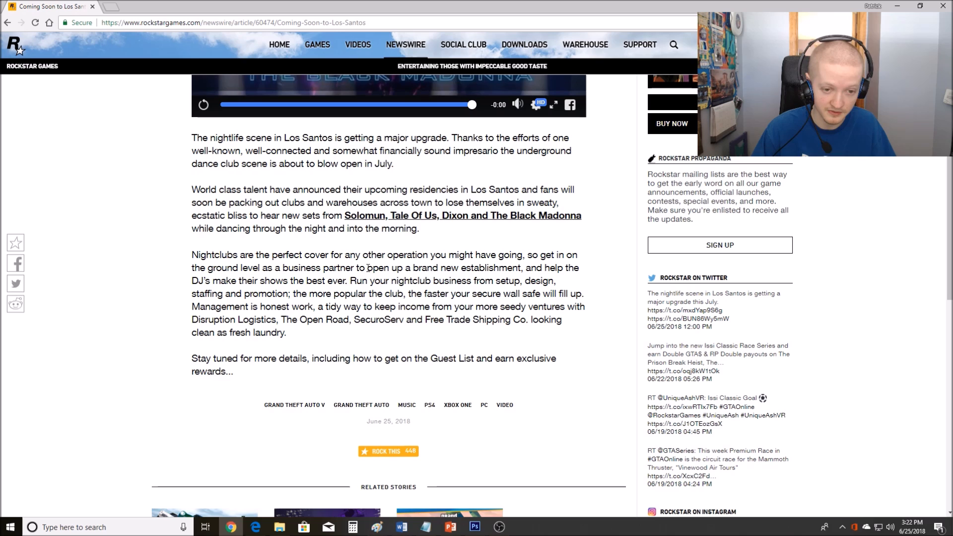
pyautogui.moveTo(368, 266); pyautogui.dragTo(521, 269)
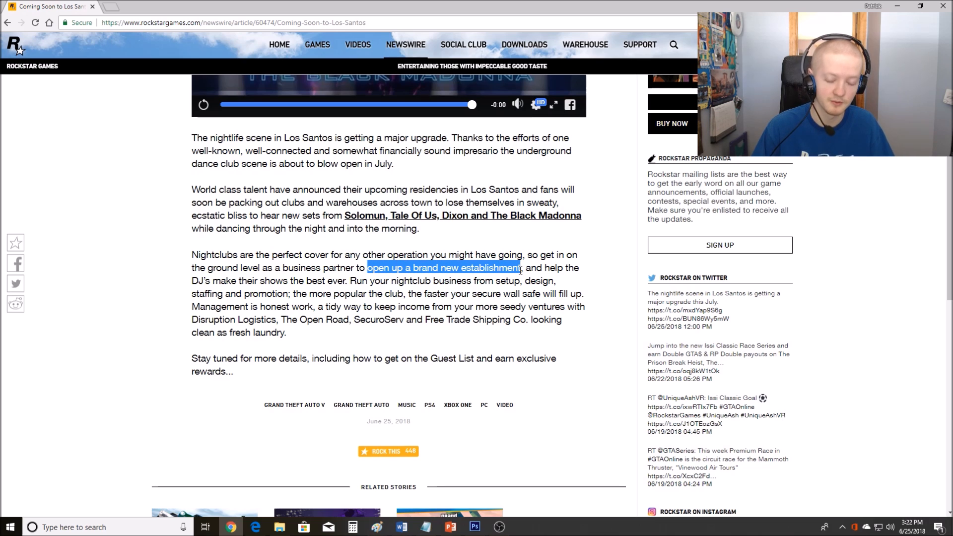
pyautogui.click(368, 267)
pyautogui.moveTo(367, 266); pyautogui.dragTo(524, 270)
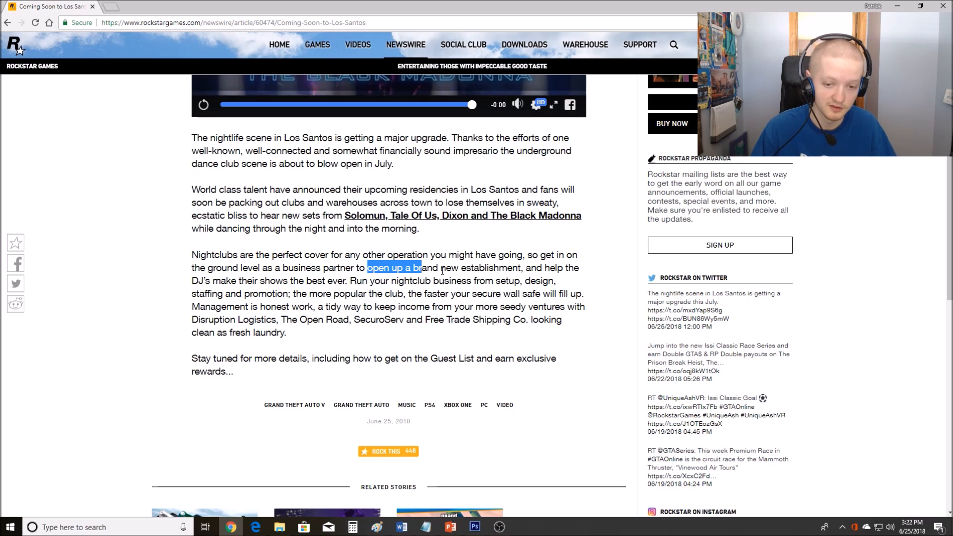
pyautogui.click(192, 292)
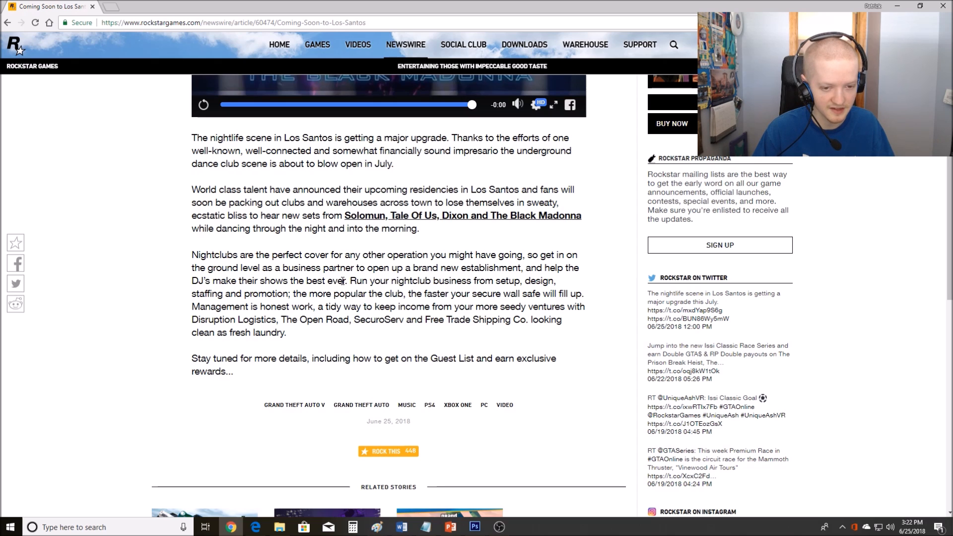
# Step: Highlight the sentence 'Run your nightclub business from setup … will fill up' and clear it
pyautogui.moveTo(351, 280); pyautogui.dragTo(520, 280)
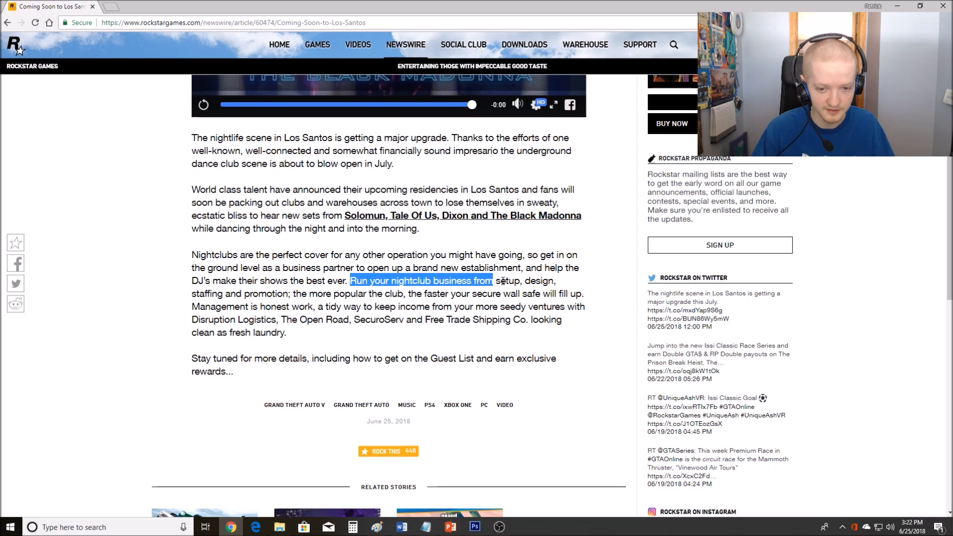
pyautogui.click(172, 289)
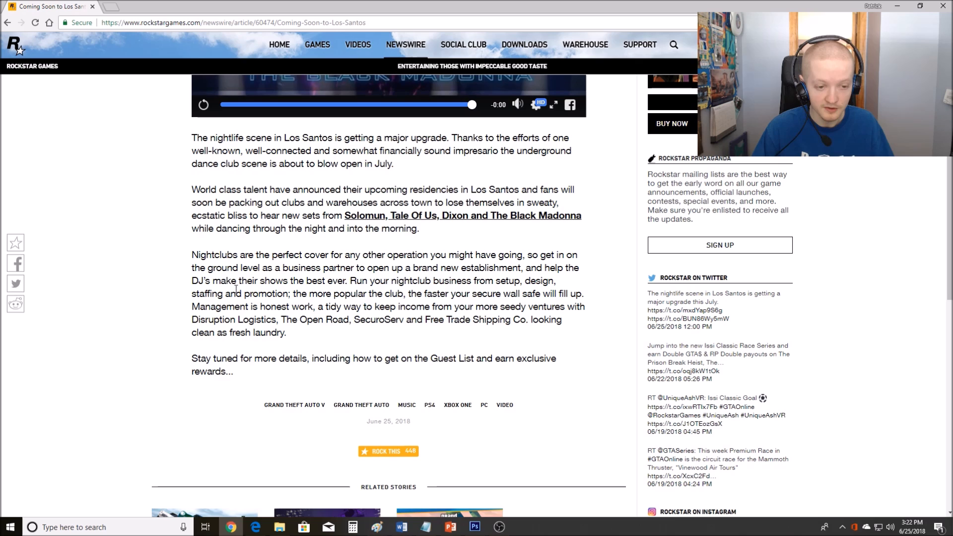
pyautogui.moveTo(351, 281); pyautogui.dragTo(585, 293)
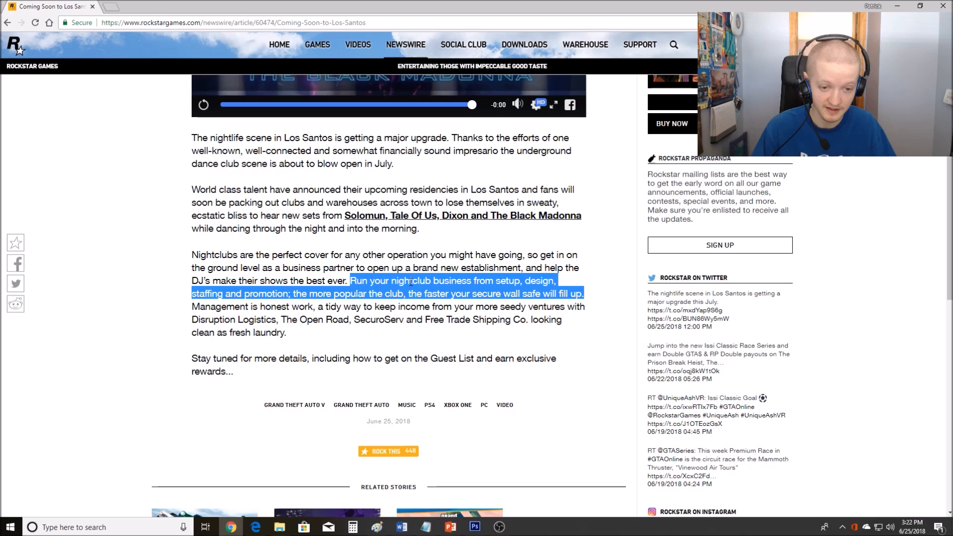
pyautogui.click(410, 281)
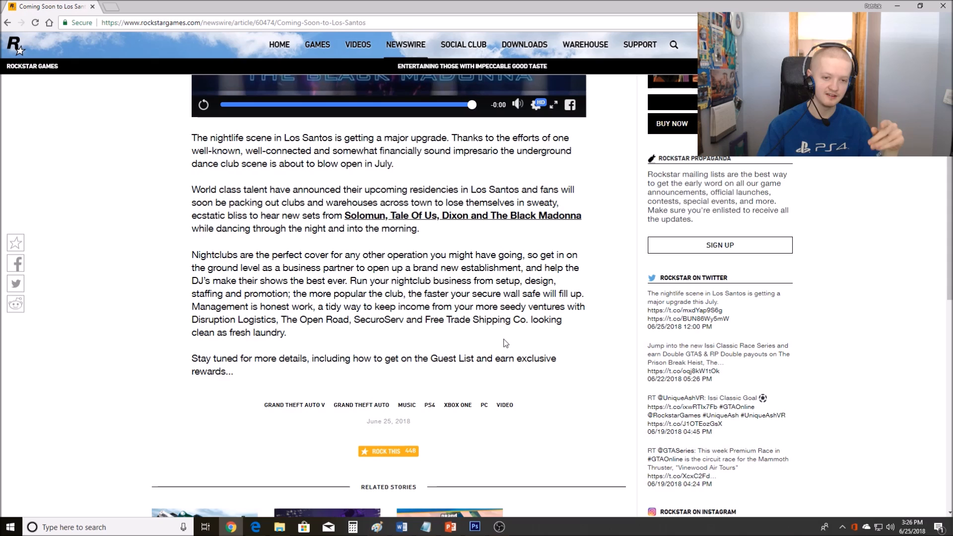
pyautogui.moveTo(364, 190); pyautogui.dragTo(463, 189)
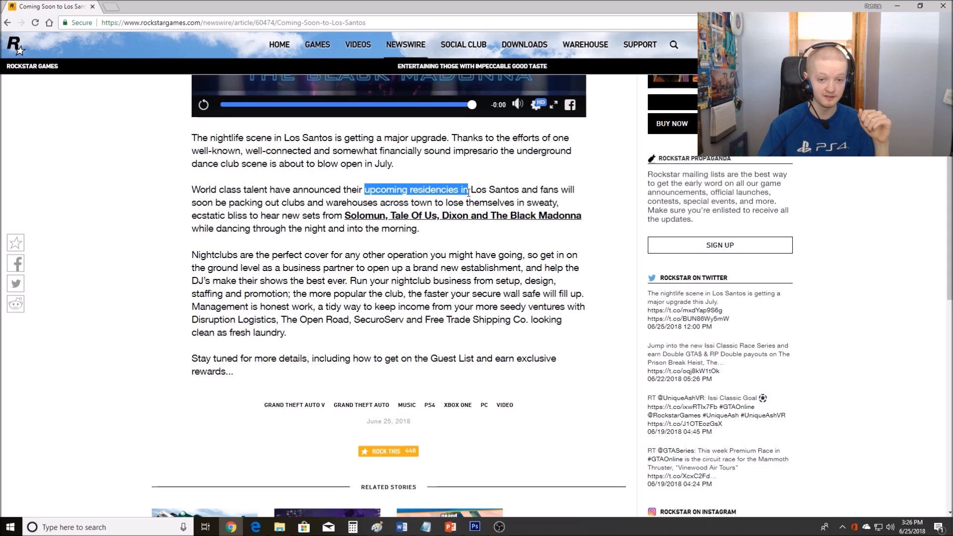
pyautogui.click(447, 189)
pyautogui.moveTo(365, 189); pyautogui.dragTo(461, 190)
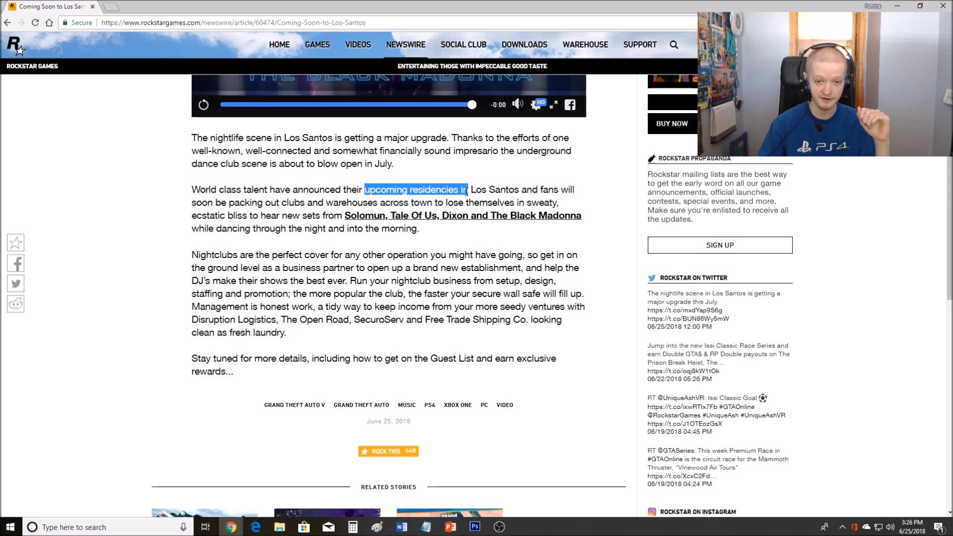
pyautogui.click(206, 191)
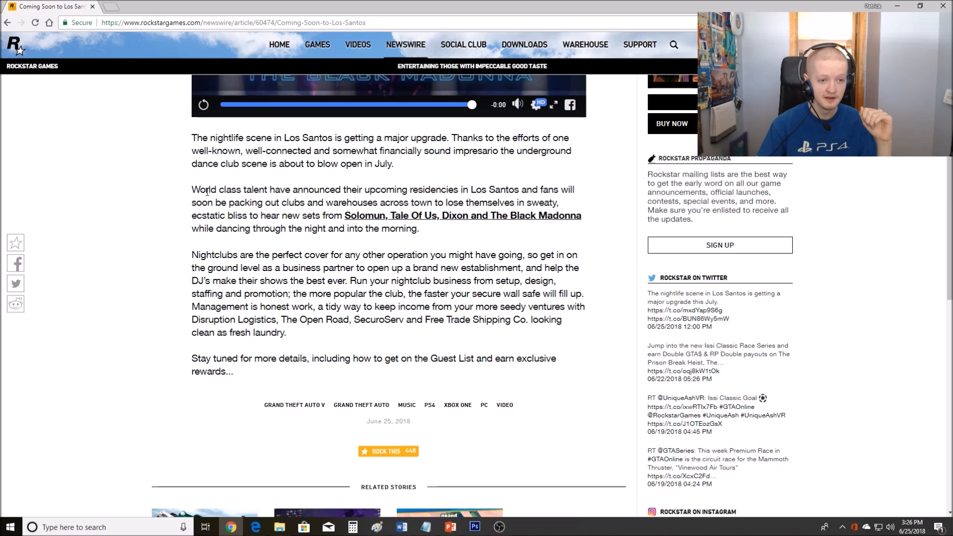